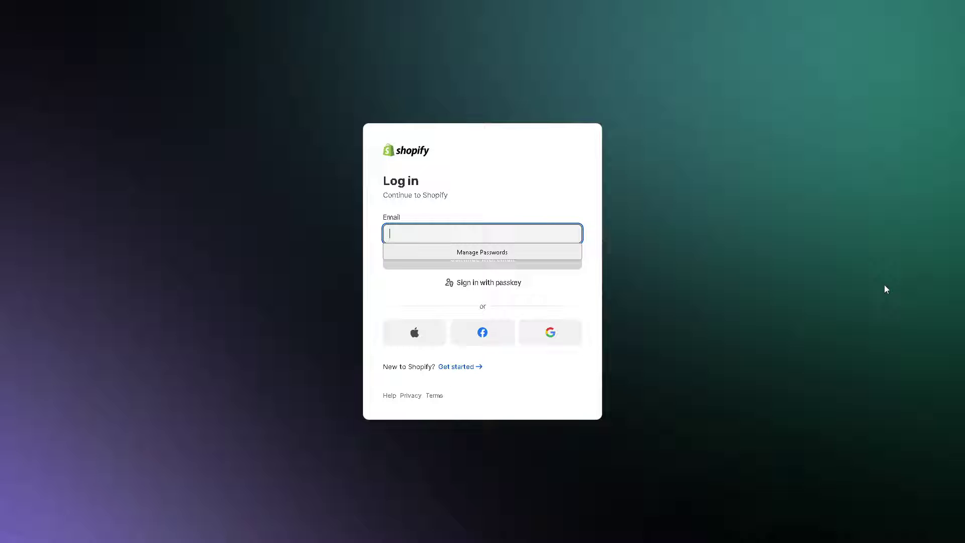
Dismiss the saved-password suggestions and start creating a new Shopify account
left_click(561, 401)
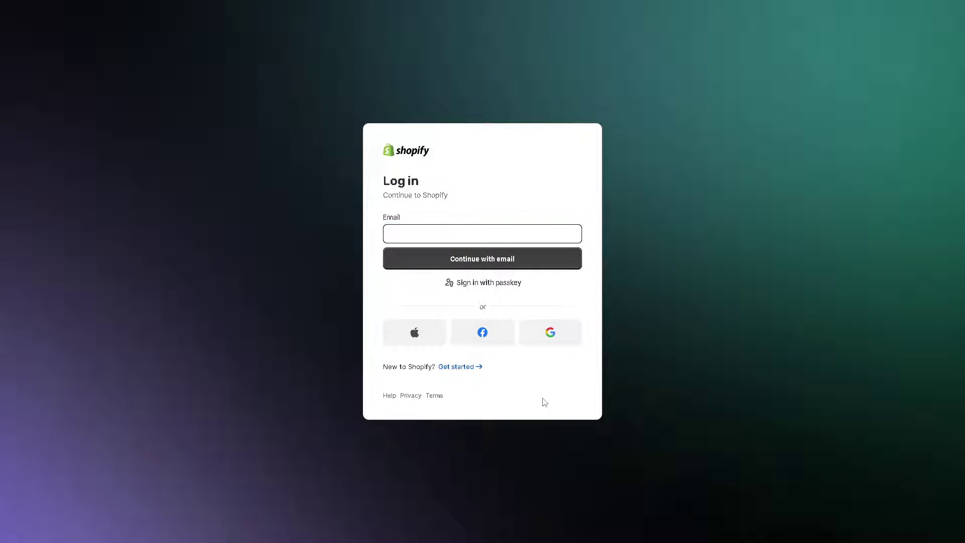
left_click(456, 368)
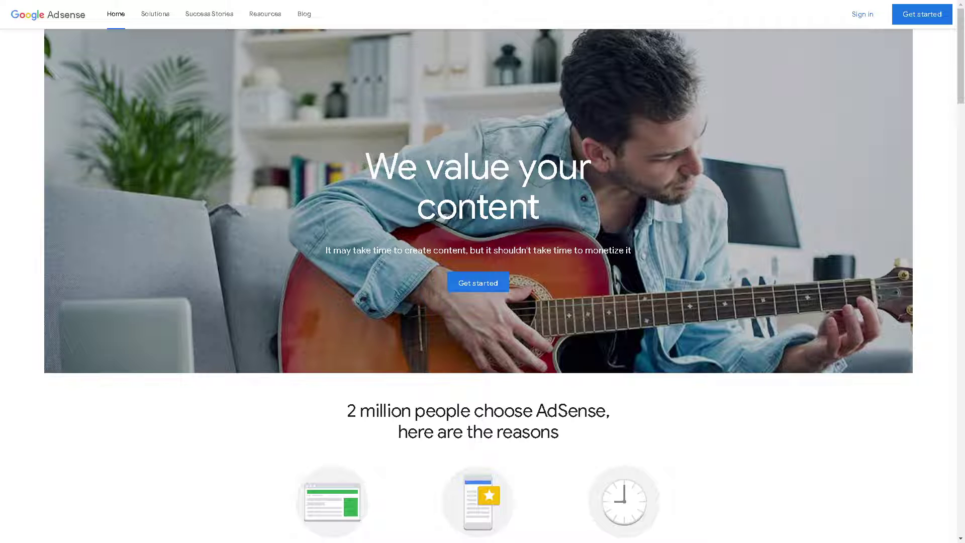
Scroll down the AdSense home page past the testimonial video to the Get started section
scroll(564, 309, "down", 3)
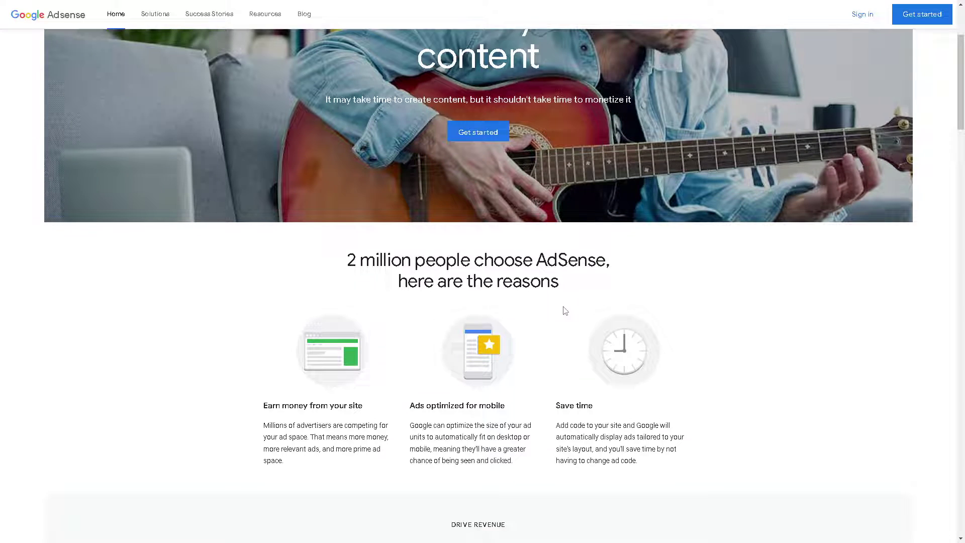
scroll(565, 311, "down", 2)
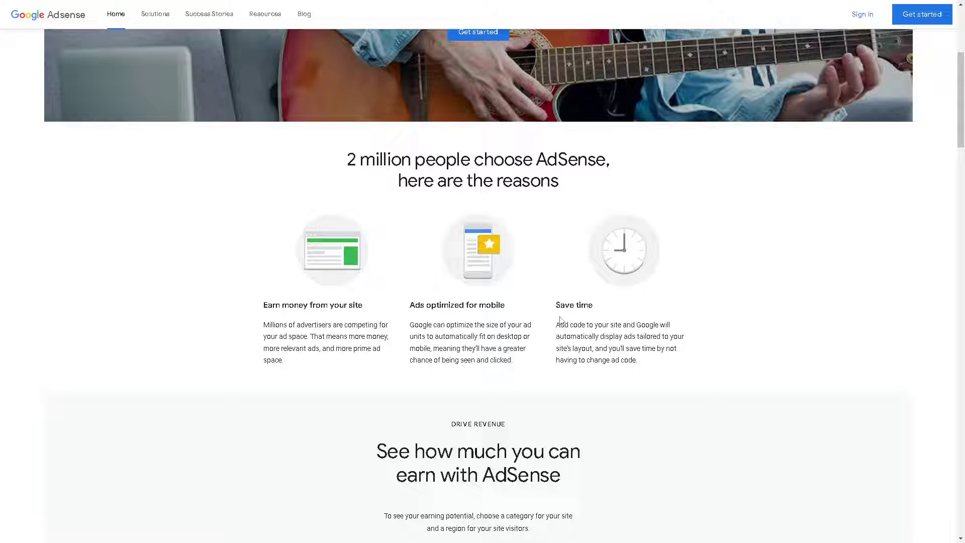
scroll(562, 320, "down", 2)
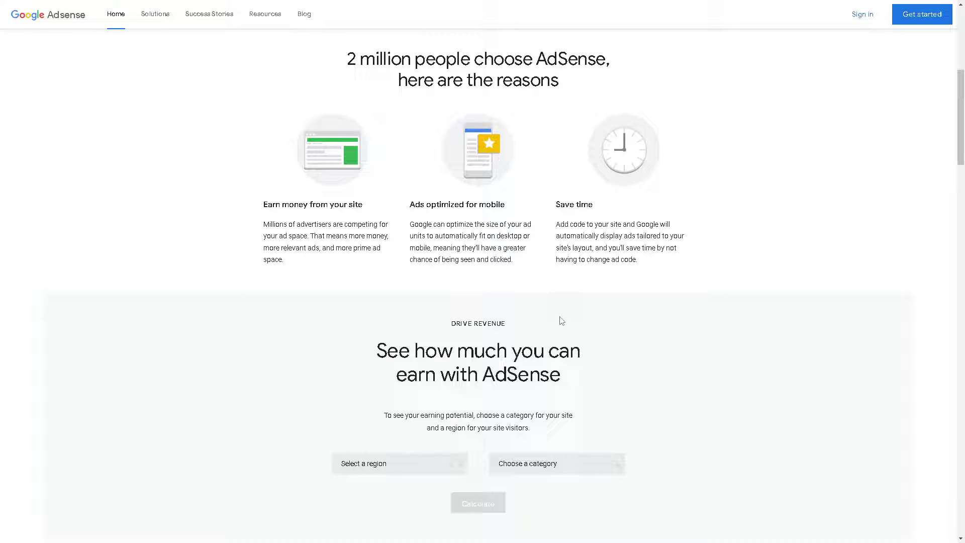
scroll(562, 321, "down", 4)
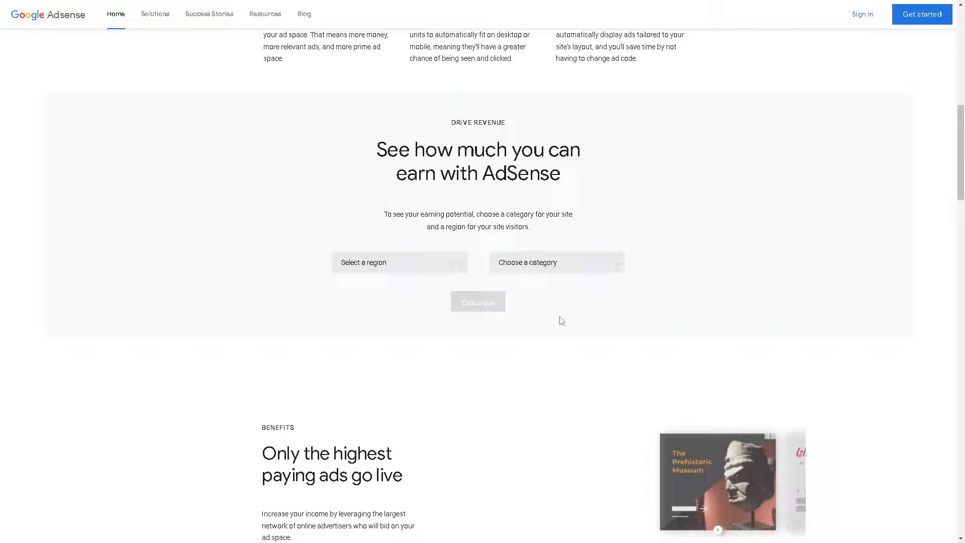
scroll(561, 320, "down", 1)
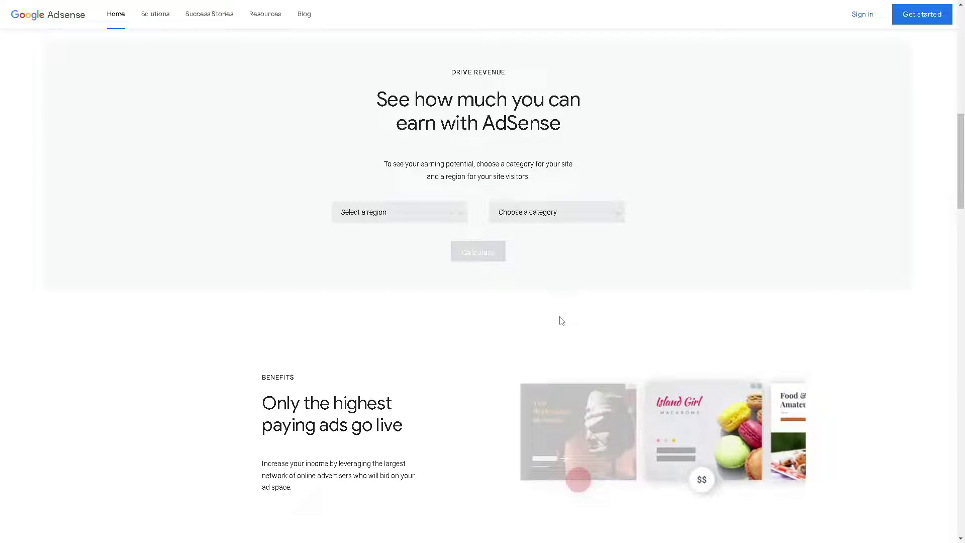
scroll(561, 320, "down", 1)
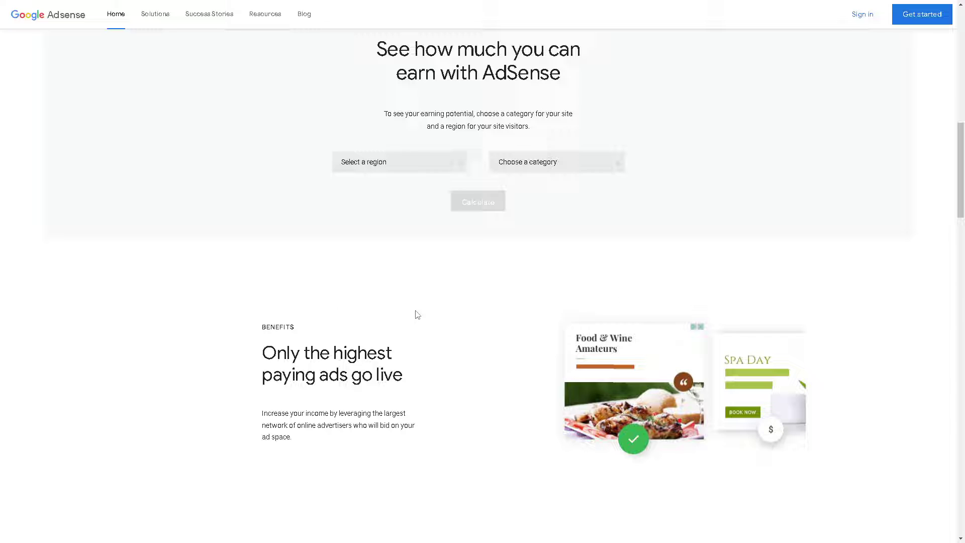
scroll(417, 315, "down", 1)
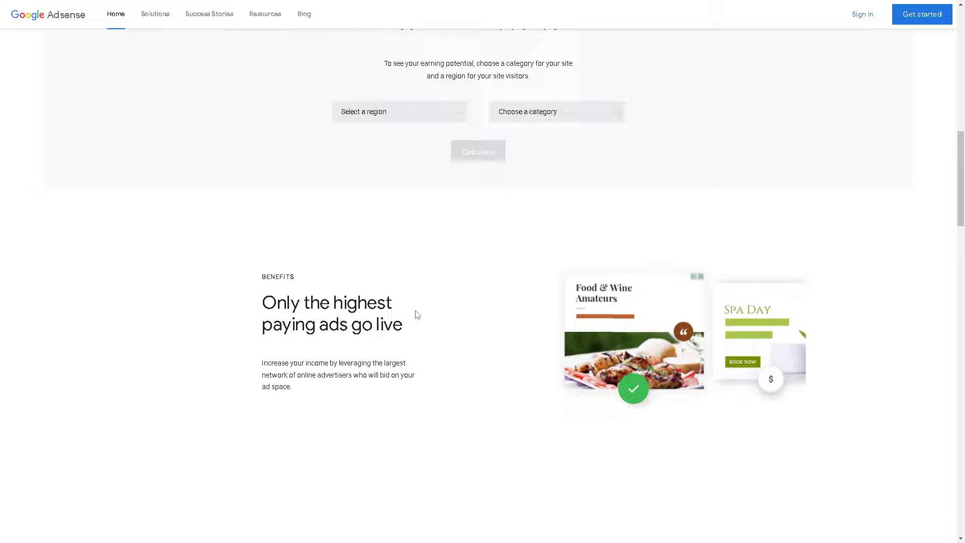
scroll(417, 314, "down", 2)
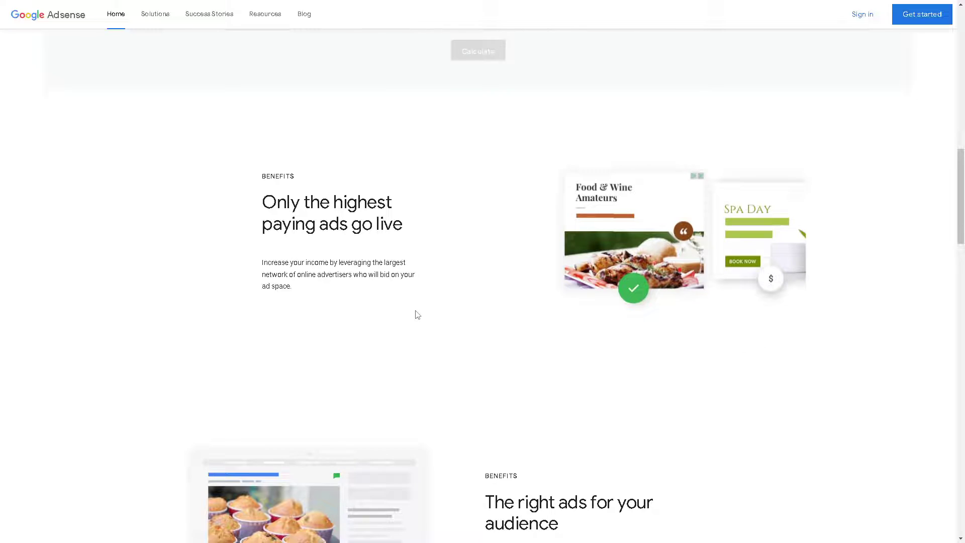
scroll(418, 314, "down", 2)
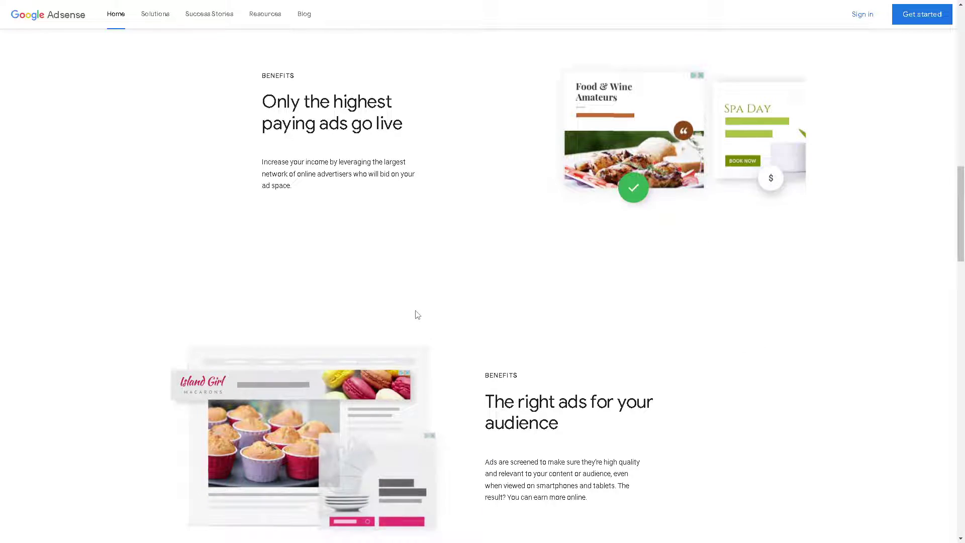
scroll(417, 315, "down", 1)
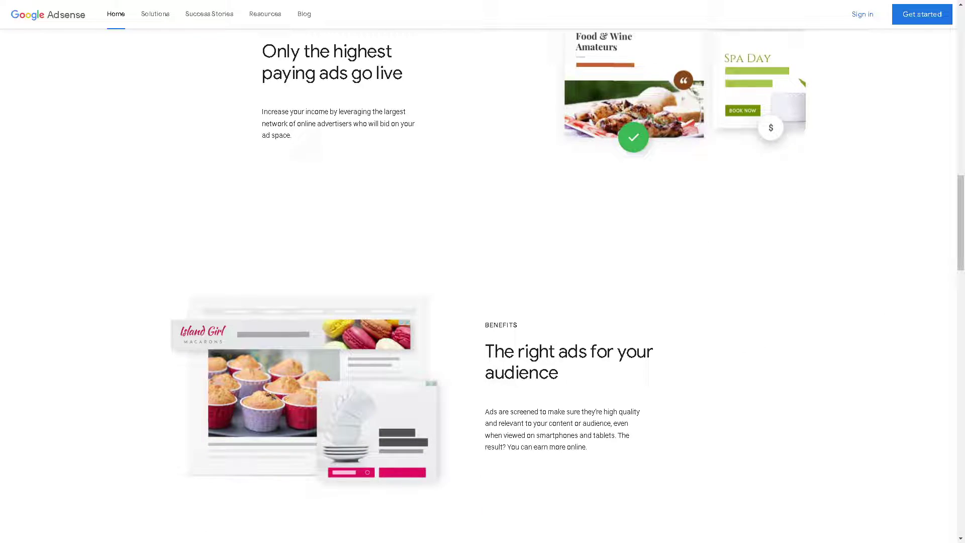
scroll(578, 295, "down", 1)
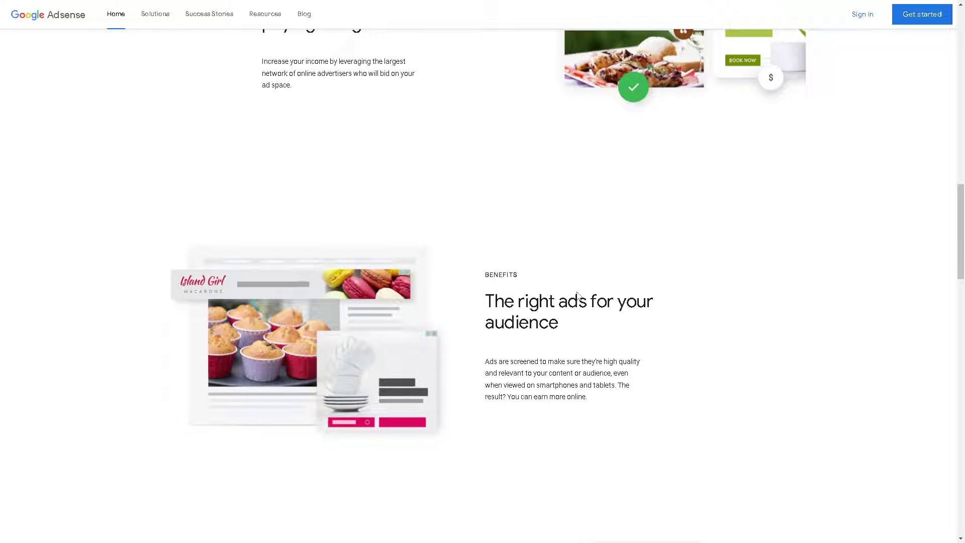
scroll(578, 295, "down", 2)
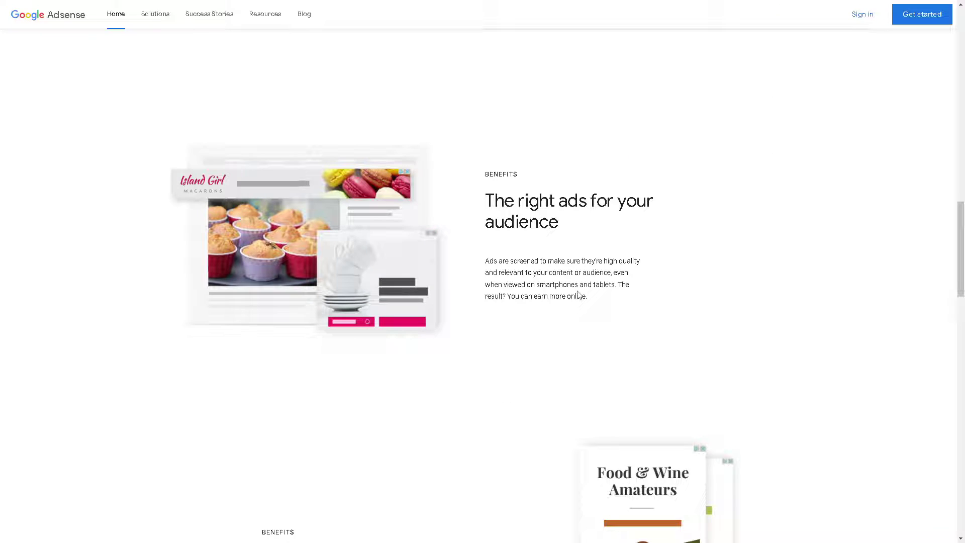
scroll(579, 296, "down", 1)
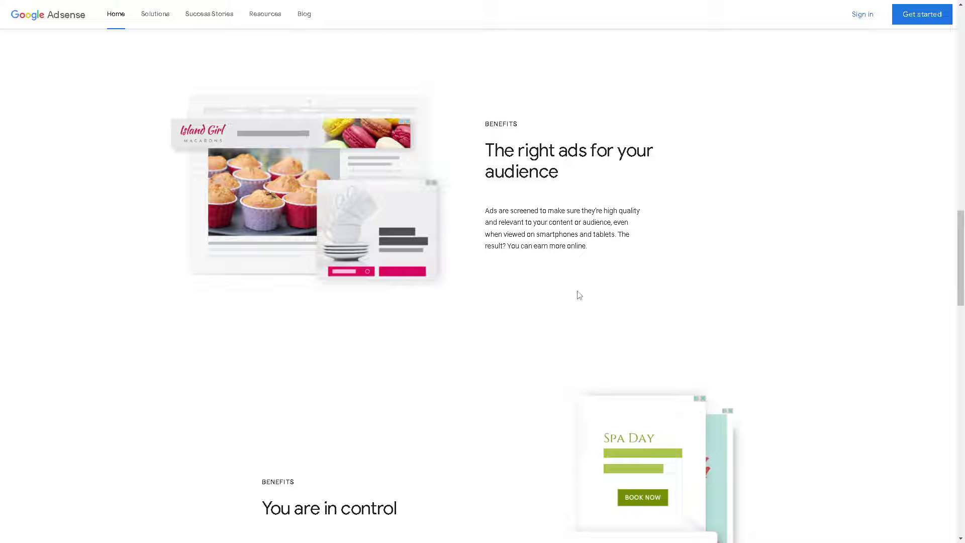
scroll(579, 296, "down", 1)
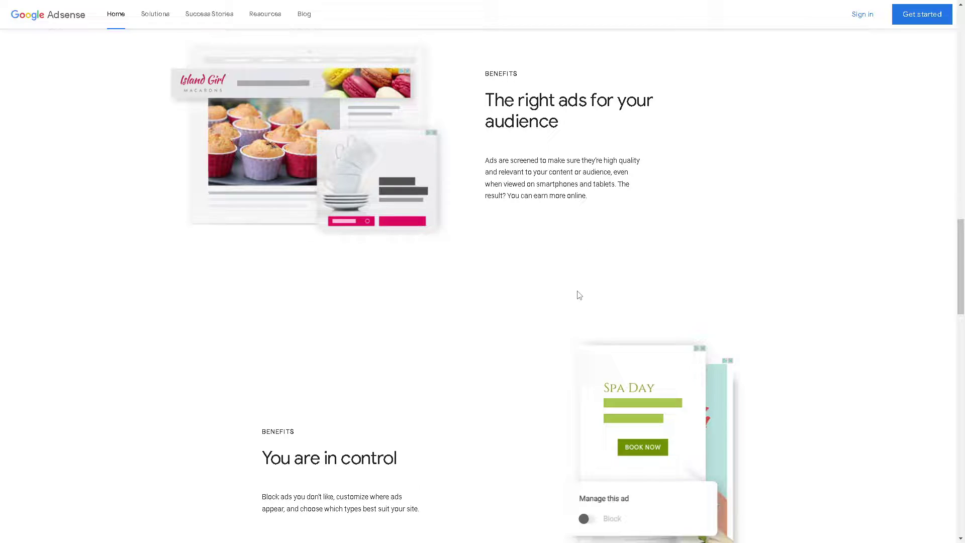
scroll(579, 296, "down", 4)
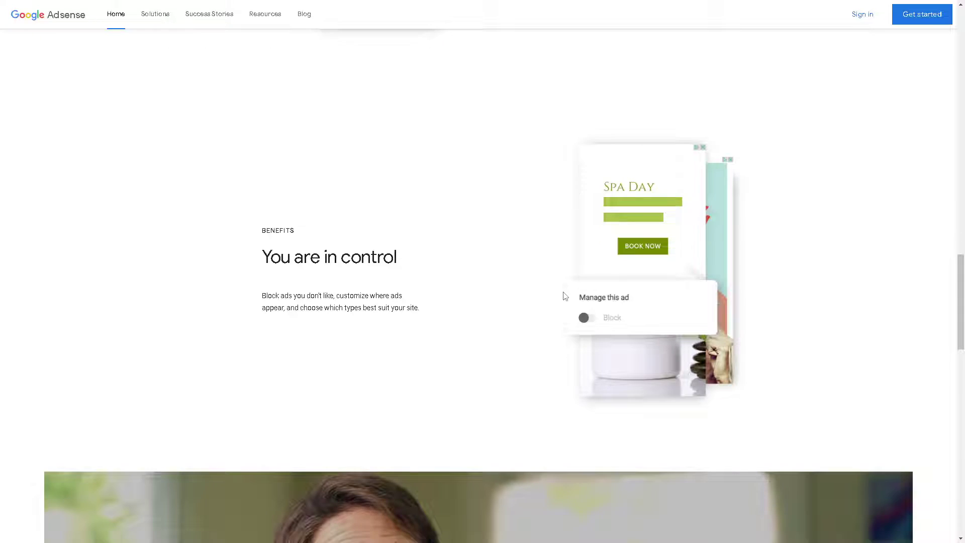
scroll(564, 295, "down", 2)
scroll(565, 296, "down", 2)
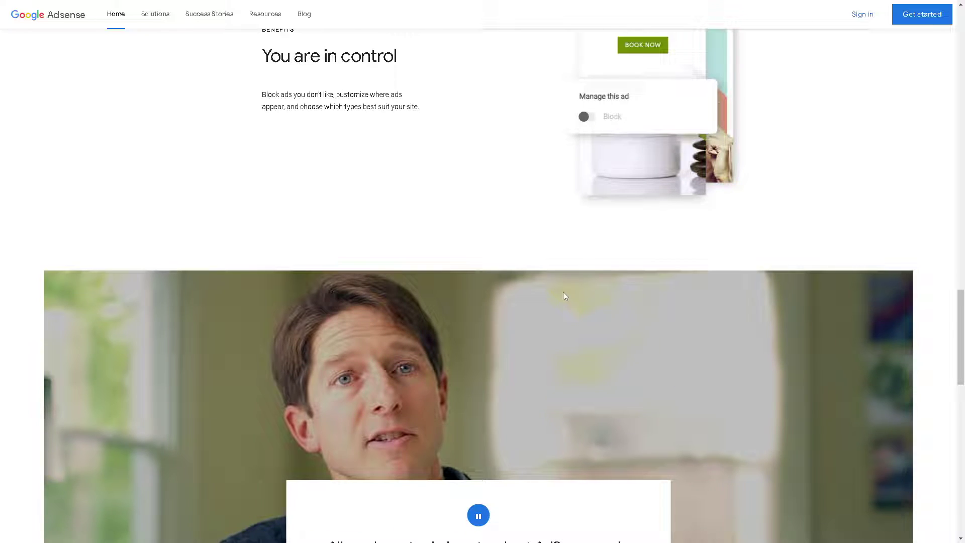
scroll(564, 293, "down", 2)
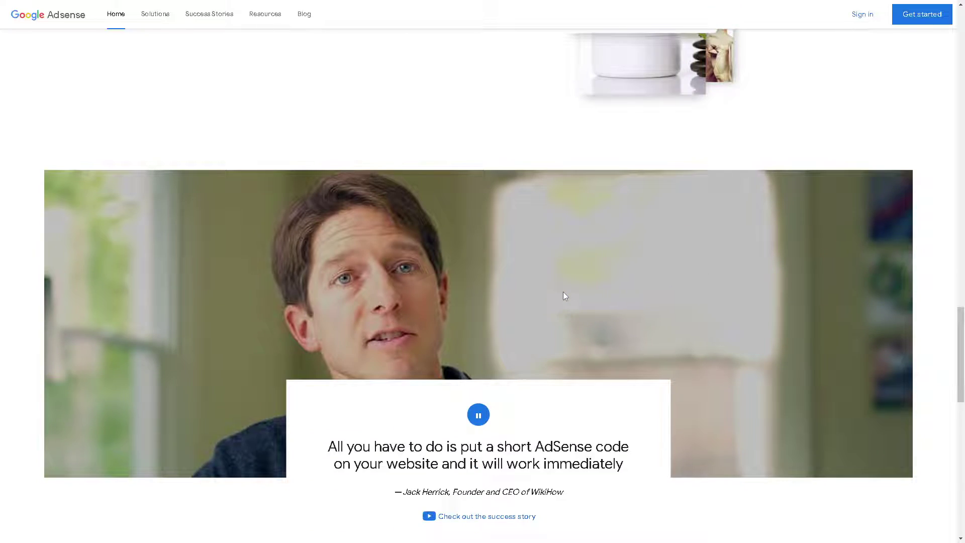
scroll(564, 294, "down", 2)
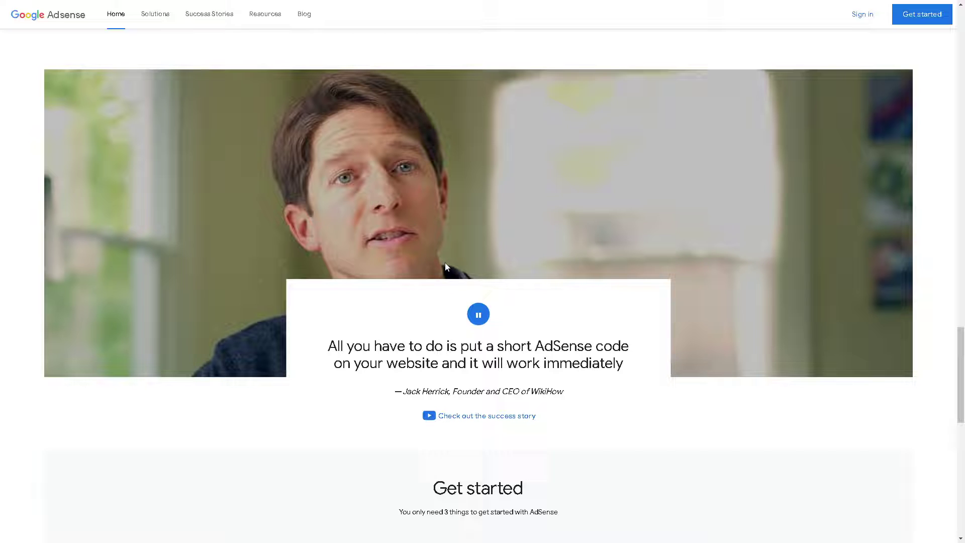
scroll(446, 266, "down", 1)
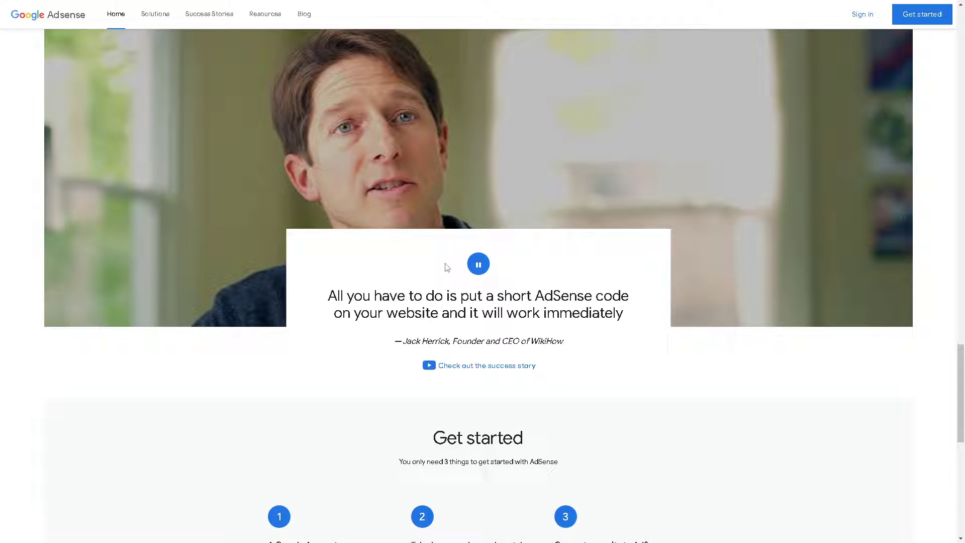
scroll(446, 266, "down", 1)
scroll(446, 267, "down", 4)
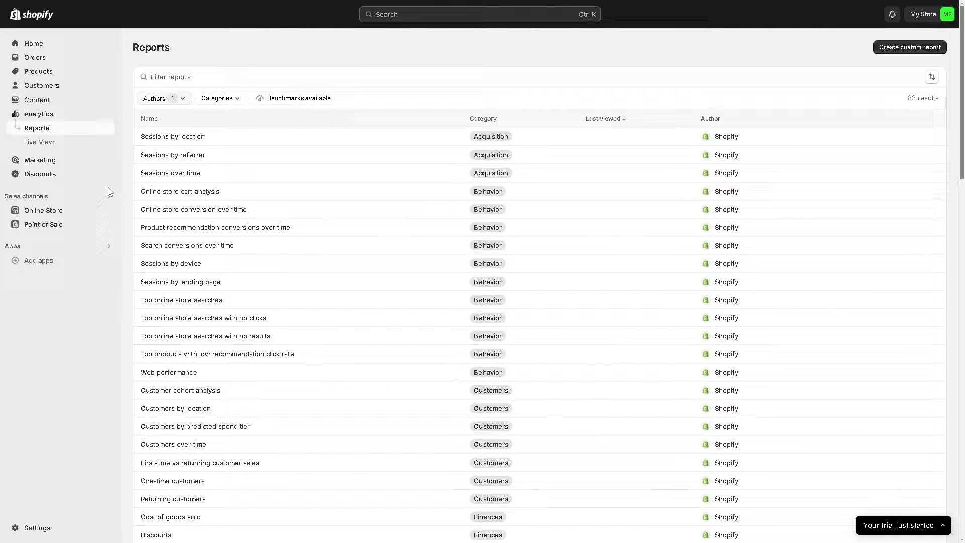
Open the Dawn theme for customization from the Online Store themes page
left_click(36, 213)
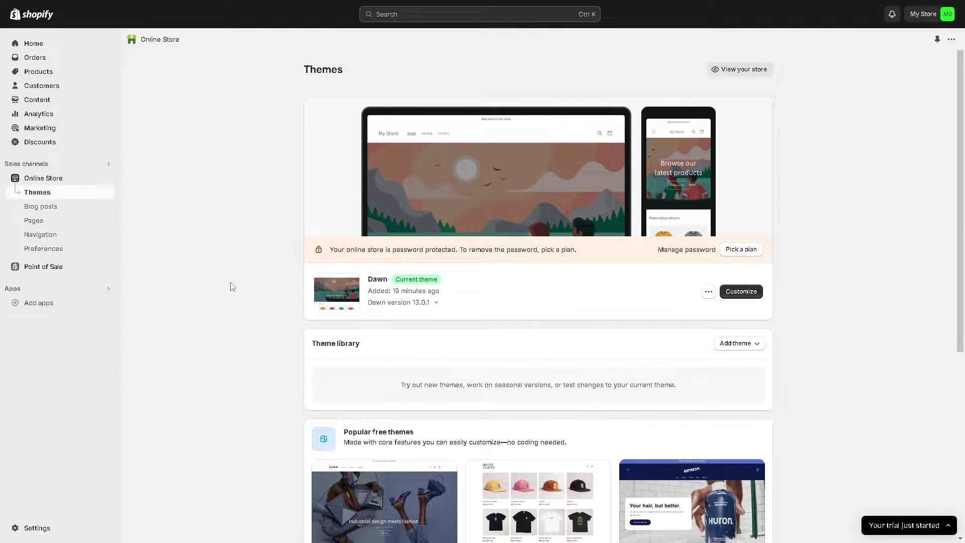
left_click(740, 297)
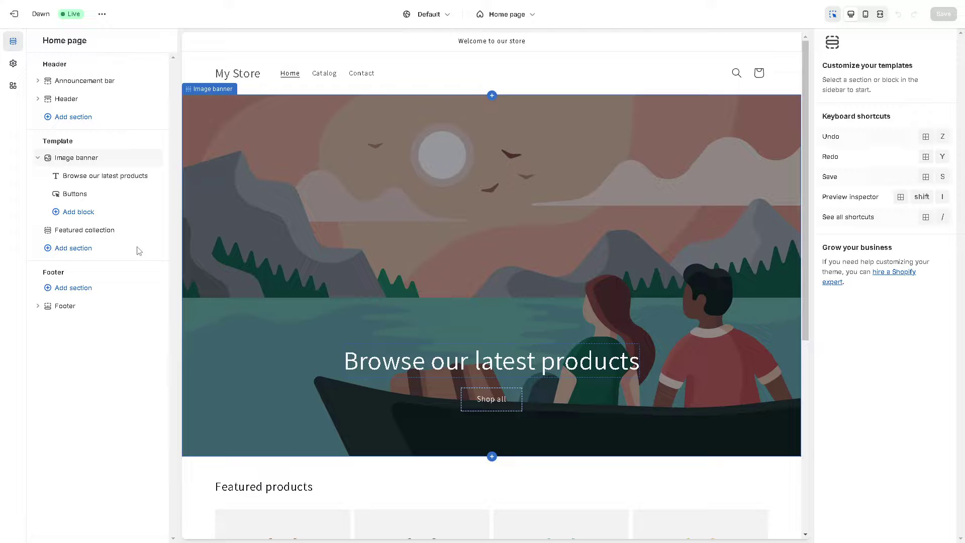
Add a section to the home template and search for 'Custom Liquid', correcting the misspelling
left_click(69, 249)
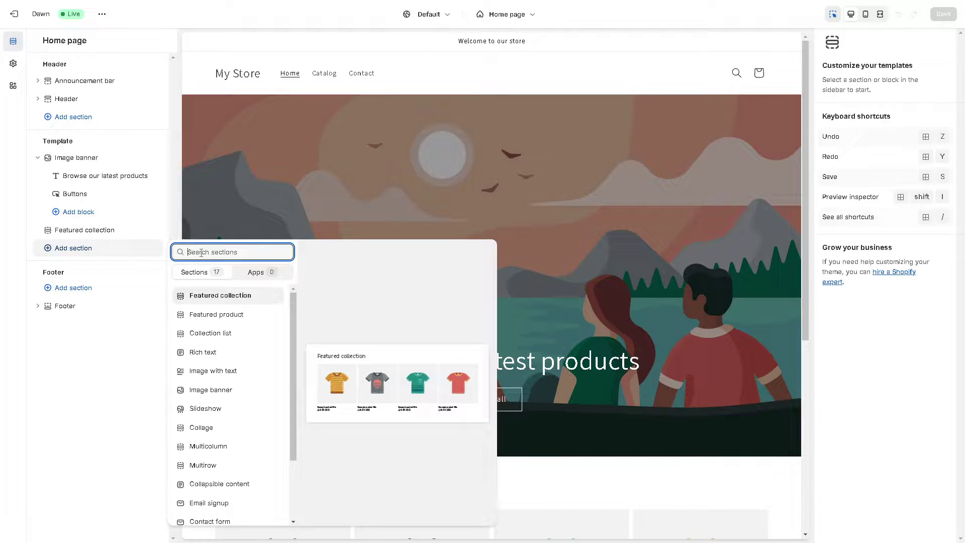
type("Custome Liqui")
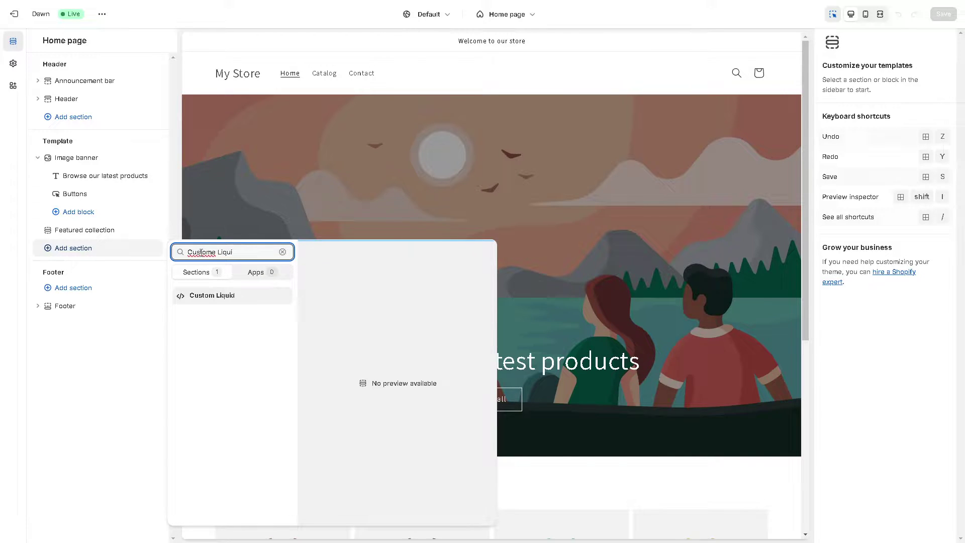
type("d")
left_click(212, 254)
key("Delete")
Insert the Custom Liquid result below the Featured collection section
left_click(202, 301)
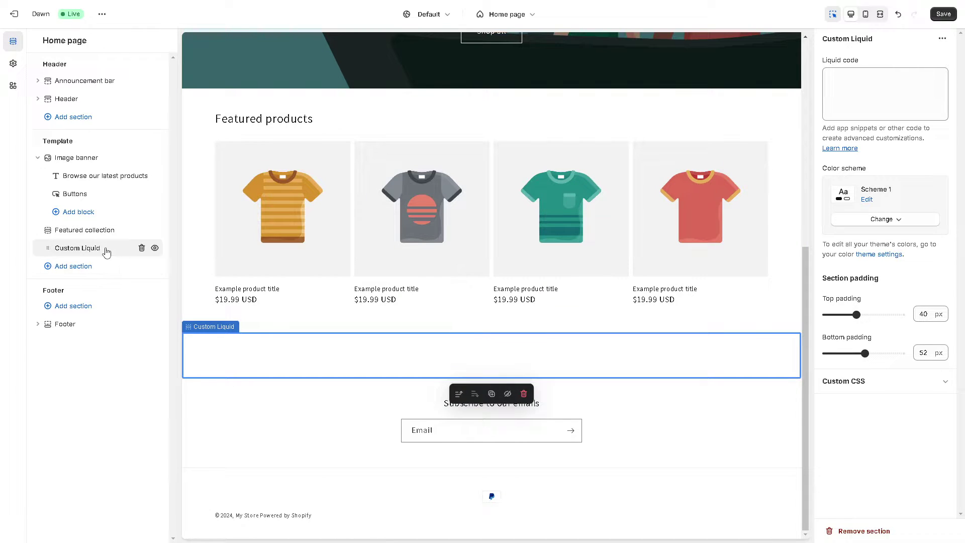
Move Custom Liquid above Image banner, then preview the home page in mobile and fullscreen
left_click_drag(96, 252, 95, 209)
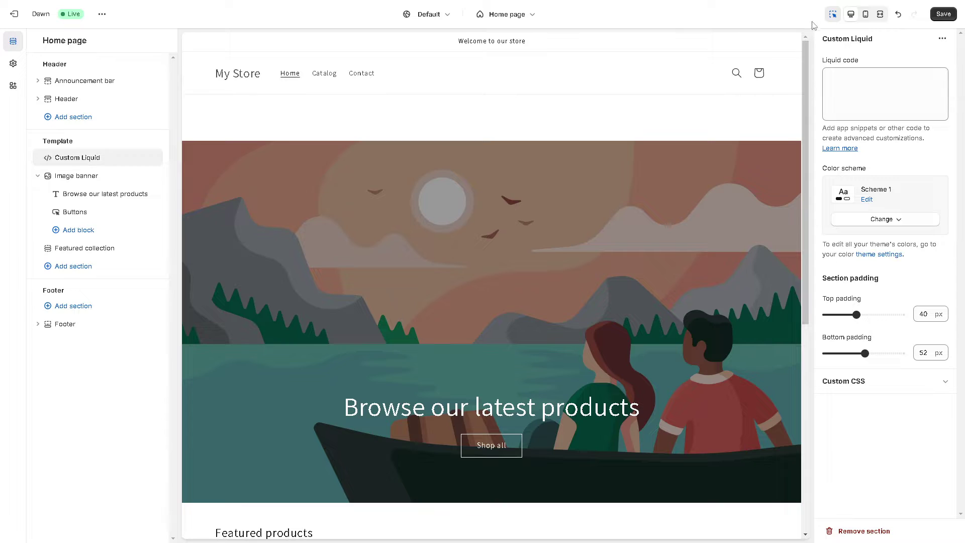
left_click(865, 16)
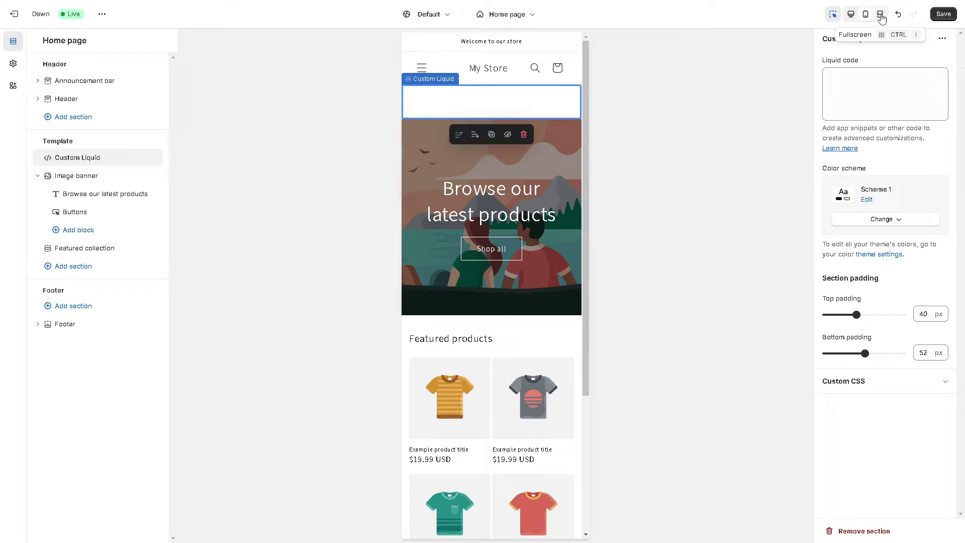
left_click(880, 15)
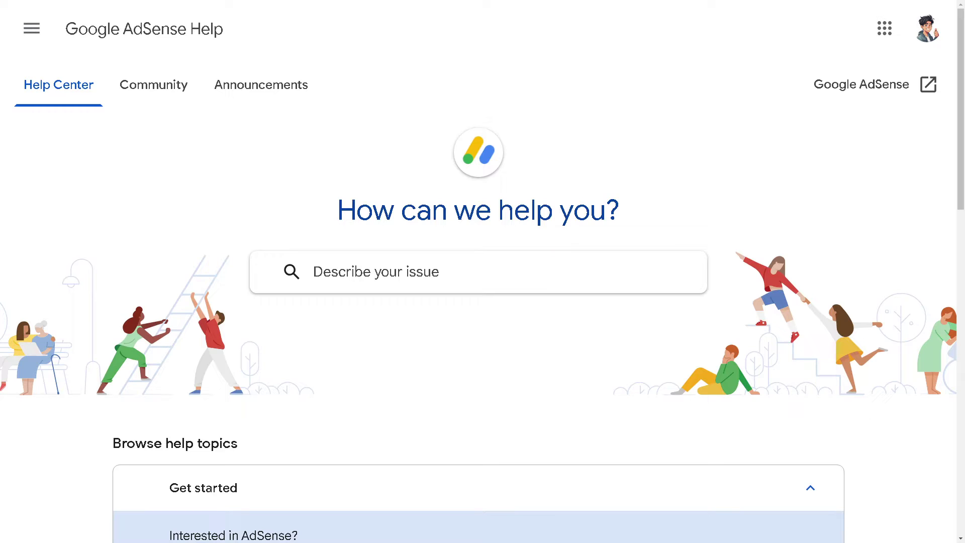
Scroll through the Get started help topics in the AdSense Help Center
scroll(458, 351, "down", 5)
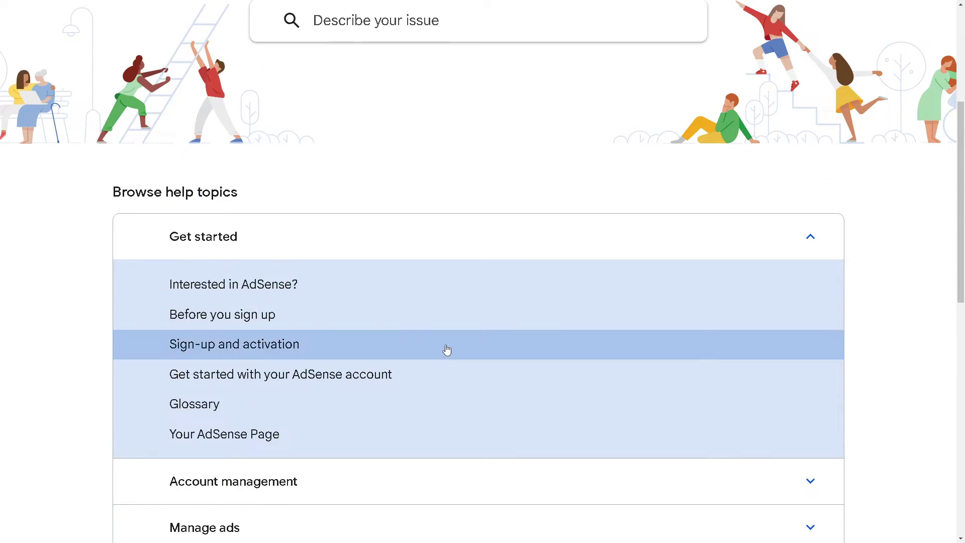
scroll(456, 349, "down", 5)
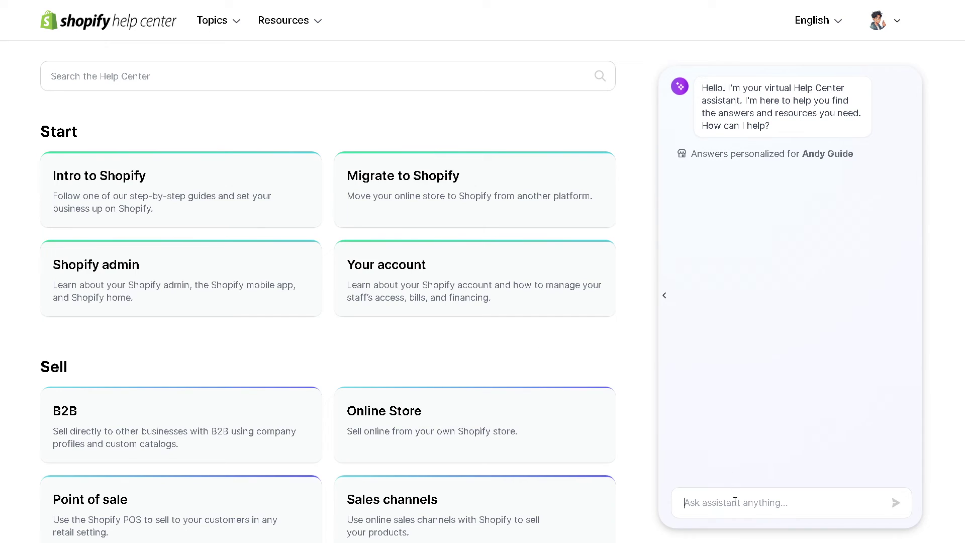
Paste the title into the assistant box and delete '(Quick & Easy)' from it
type("How To Add Google Adsense To Shopify (Quick & Easy)")
left_click_drag(747, 503, 655, 504)
key("BackSpace")
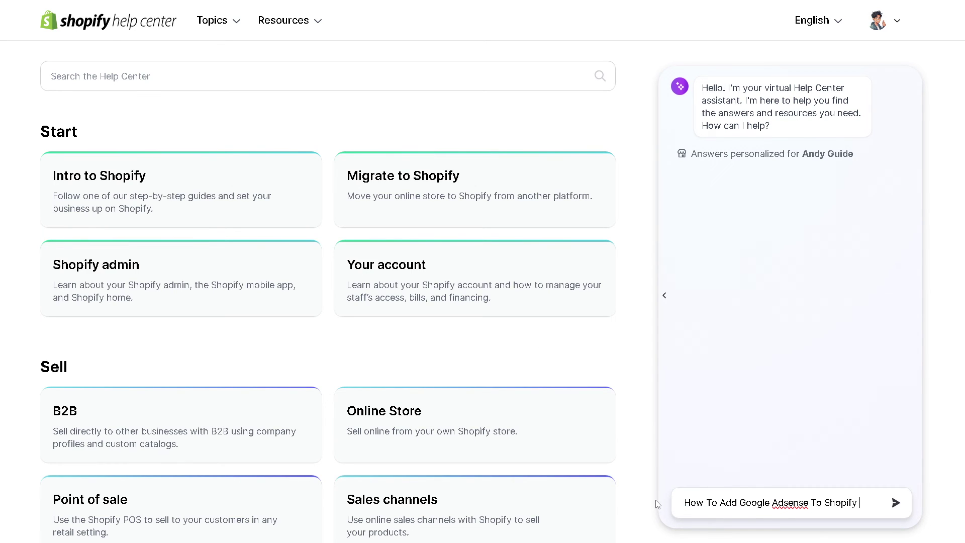